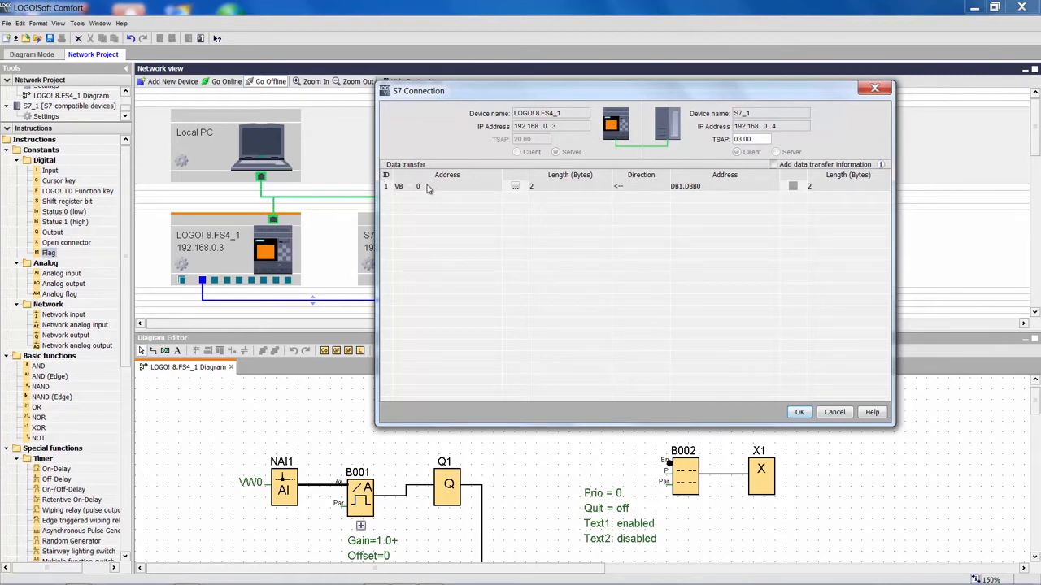
- Accept the S7 connection settings and enlarge the diagram editor area to show the whole circuit
click(800, 413)
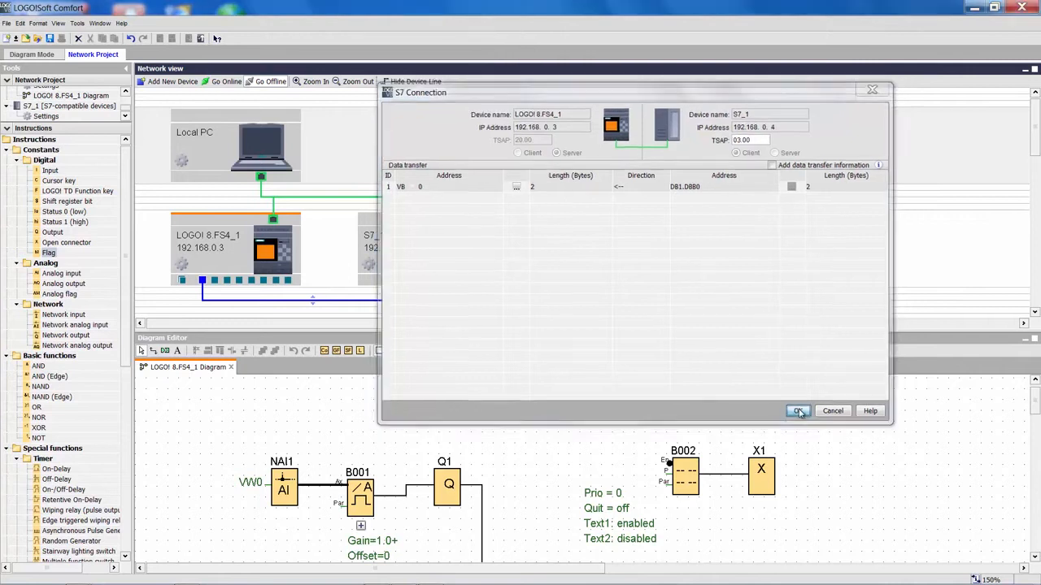
drag(620, 329, 620, 197)
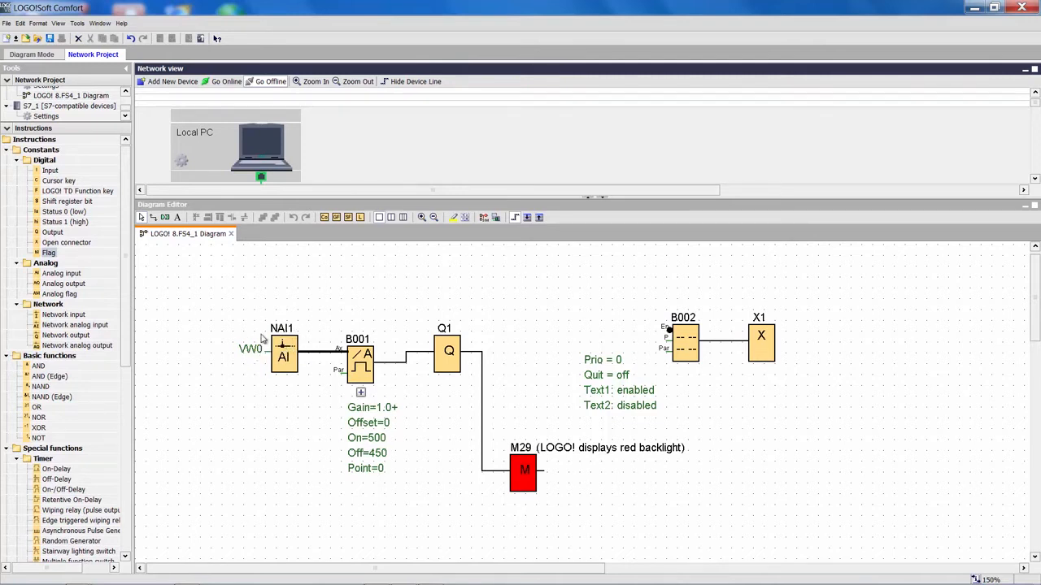
- Review the settings of analog threshold trigger B001 and message text block B002
double_click(361, 367)
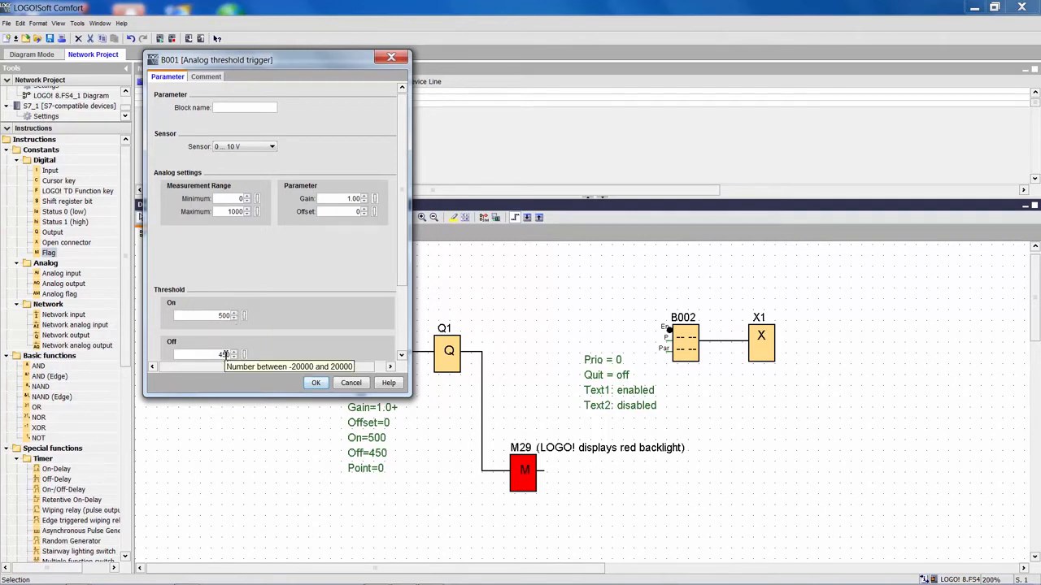
click(316, 383)
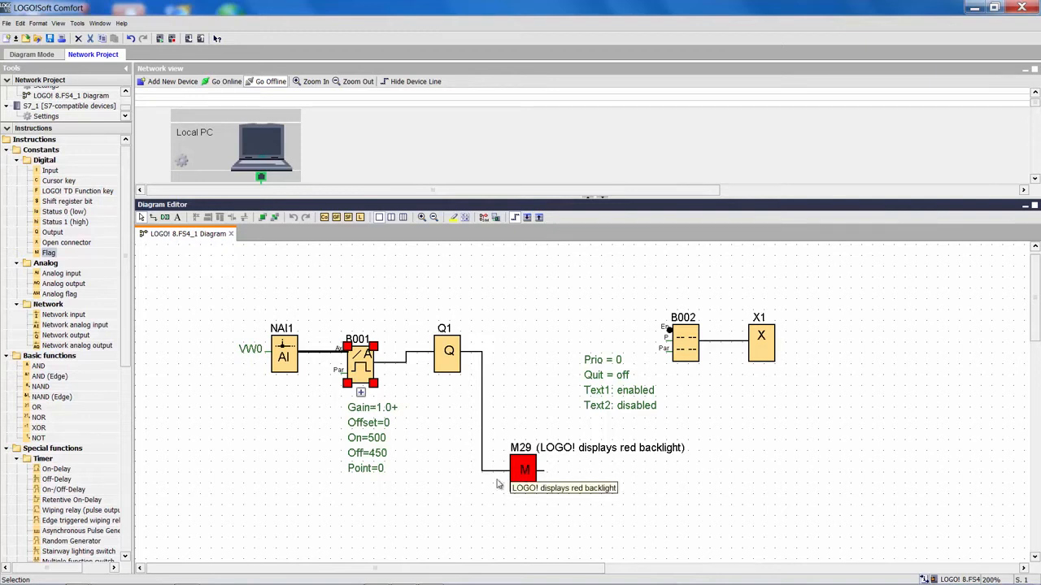
double_click(687, 348)
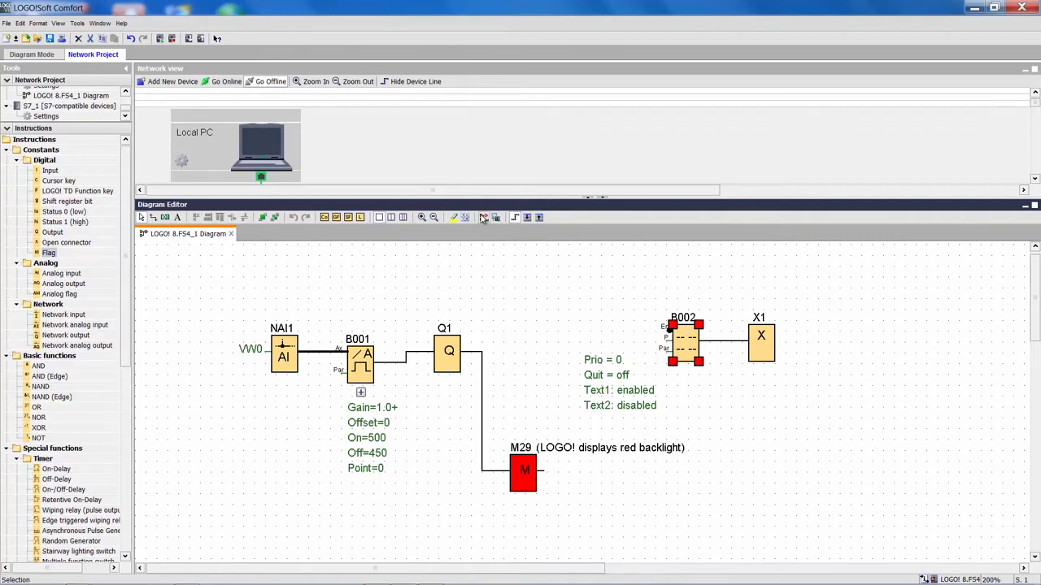
- Start the circuit simulation and arrange the message texts window and the data table side by side
click(485, 218)
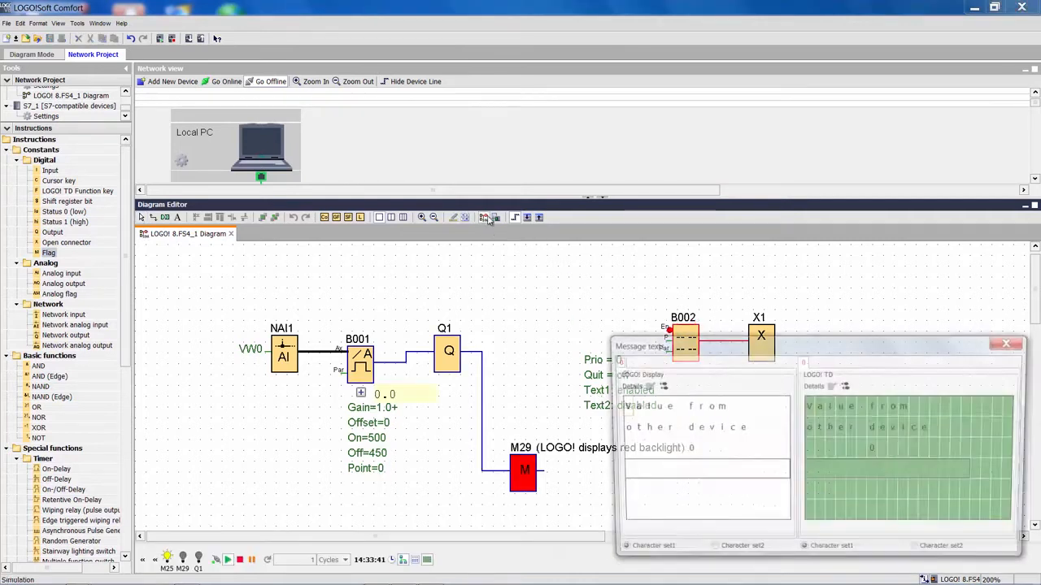
drag(786, 346, 788, 145)
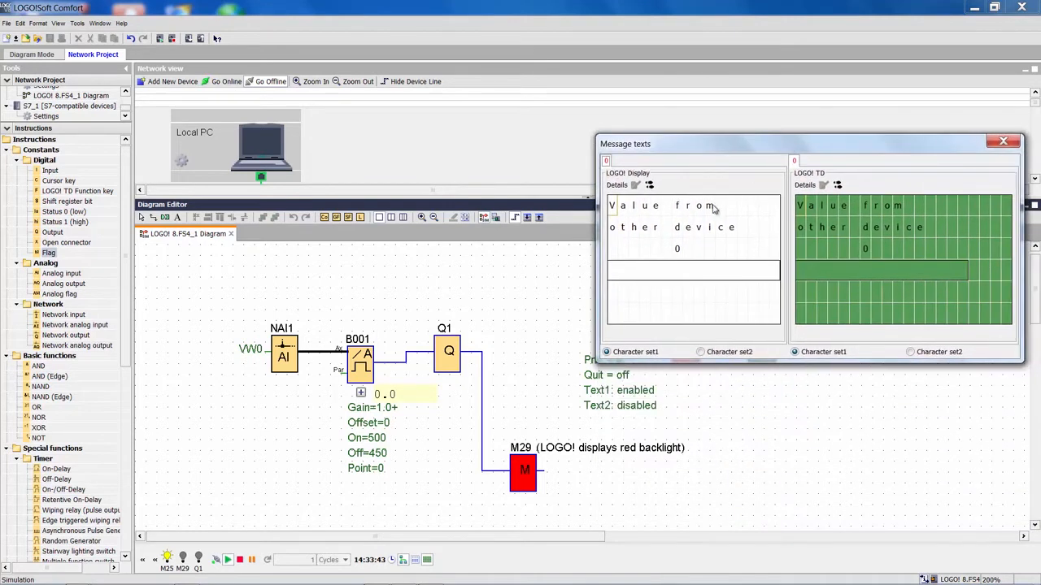
click(415, 560)
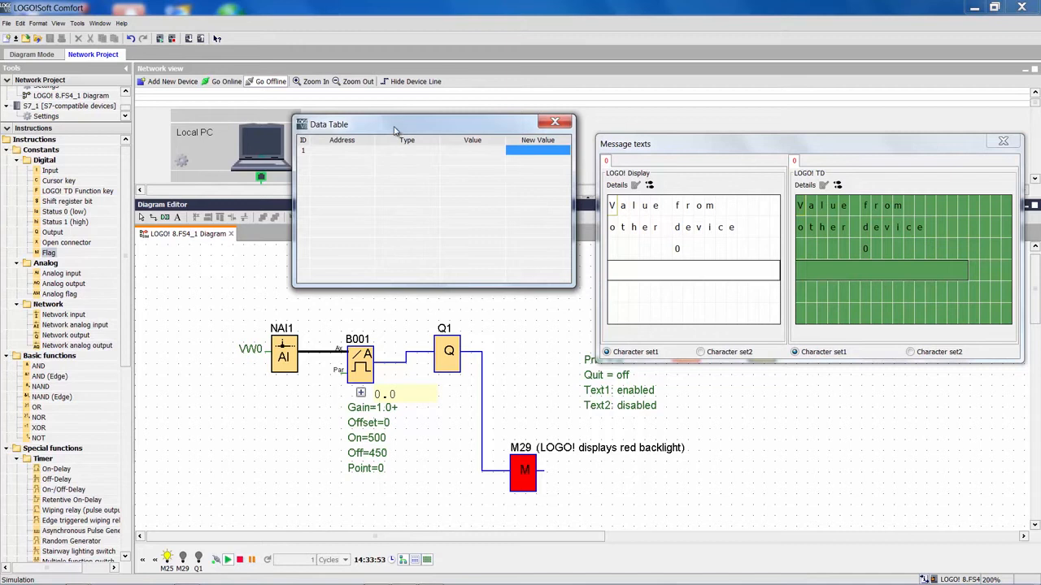
drag(395, 131, 409, 145)
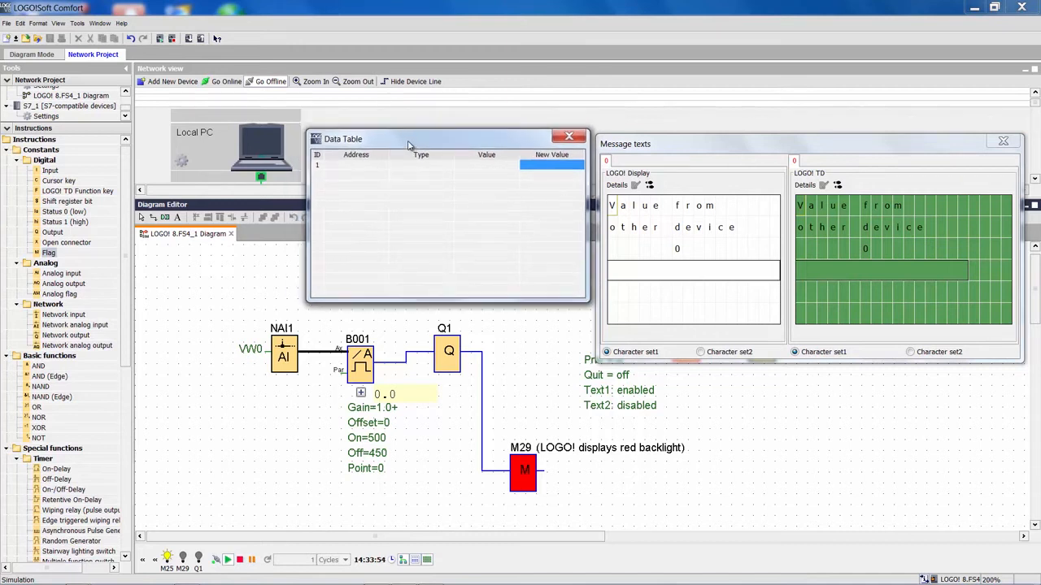
- Add address VW0 to the simulation data table and set its new value to 250
click(364, 170)
click(363, 168)
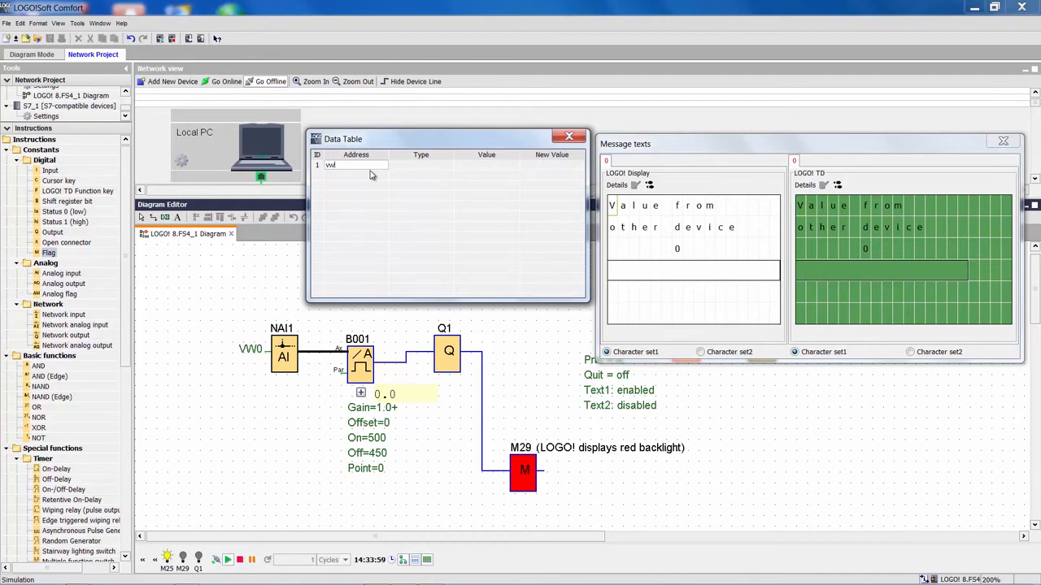
key(Return)
click(541, 166)
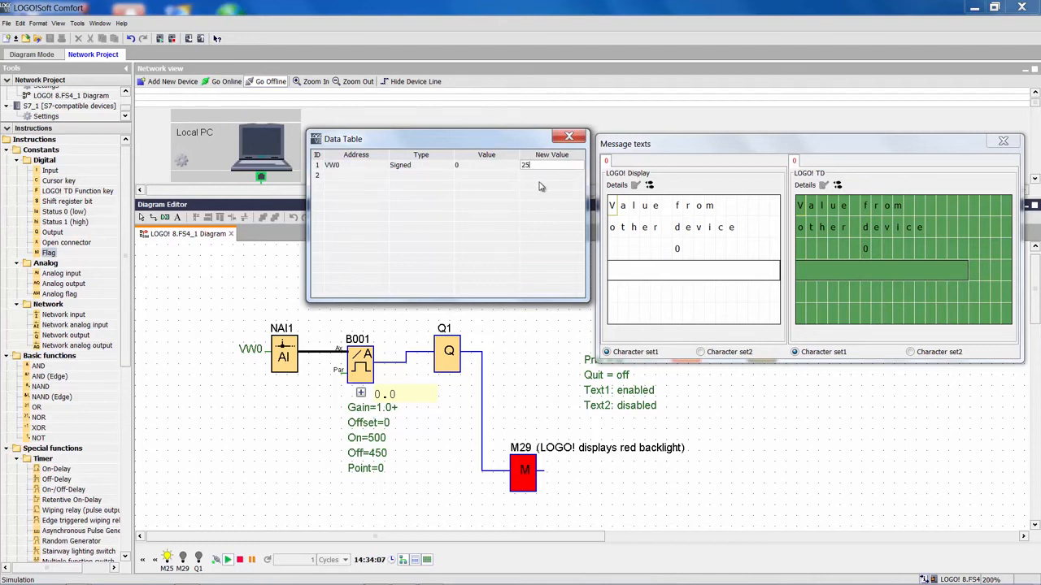
key(Return)
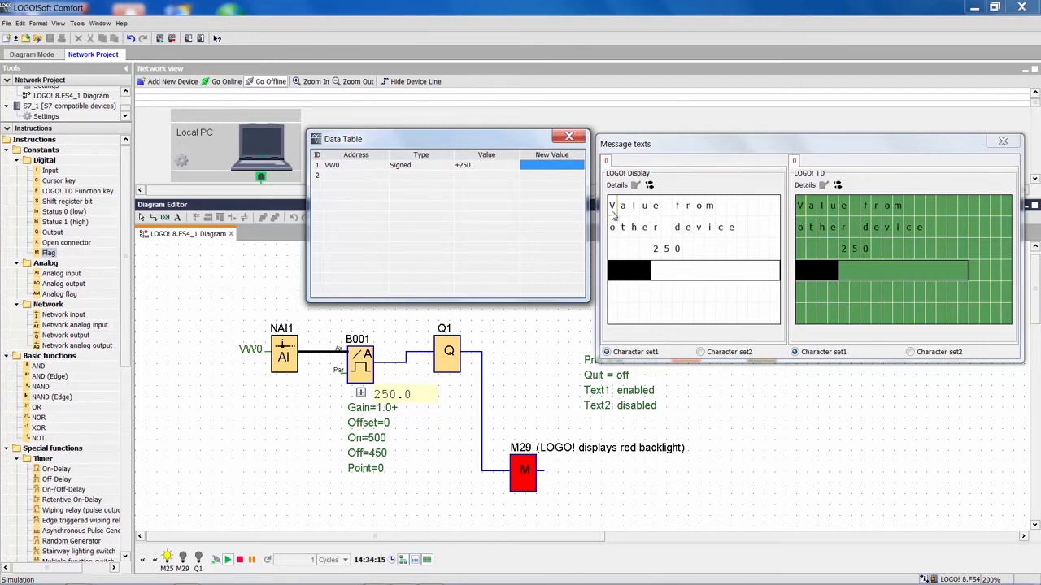
- Set the new value of VW0 to 550 in the simulation data table
click(548, 168)
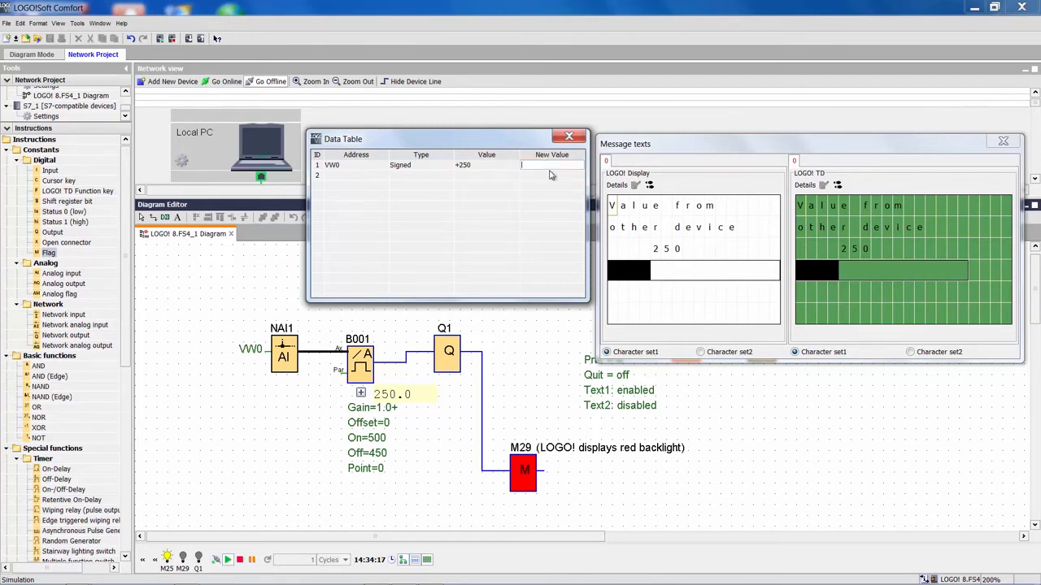
text(550)
key(Return)
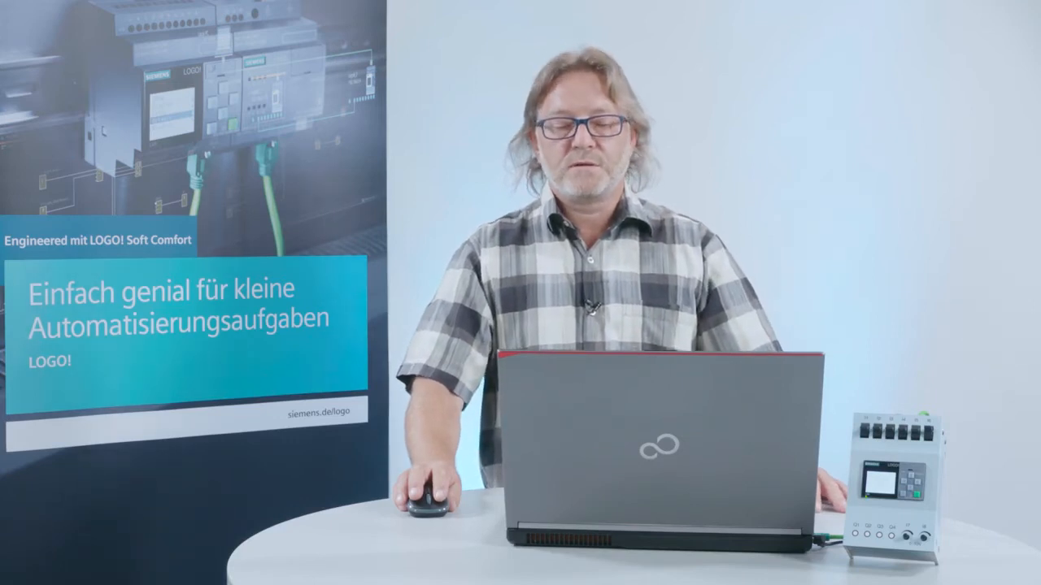
- Close the data table and message texts windows and end the simulation
click(568, 143)
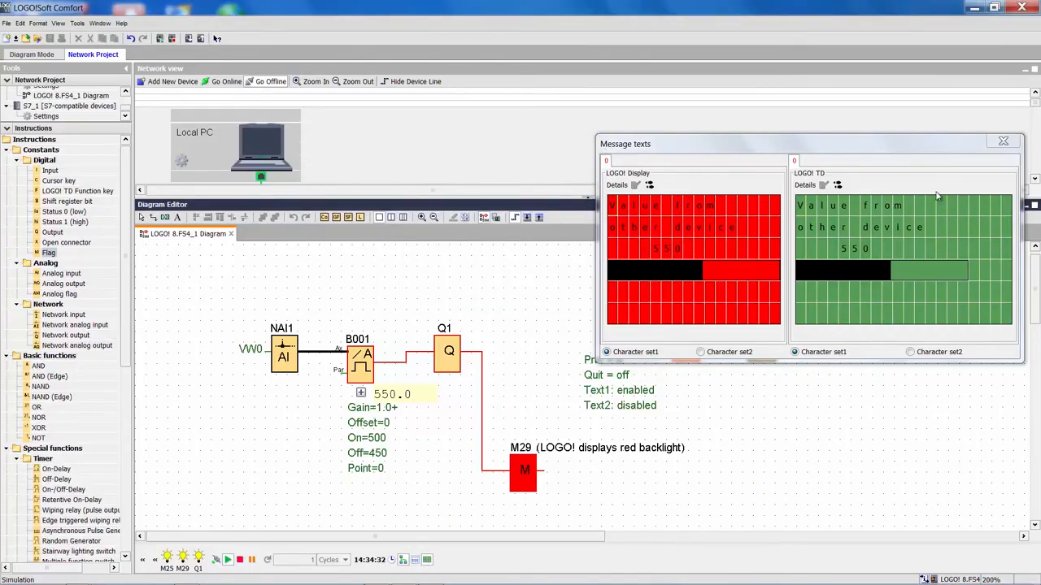
click(1003, 141)
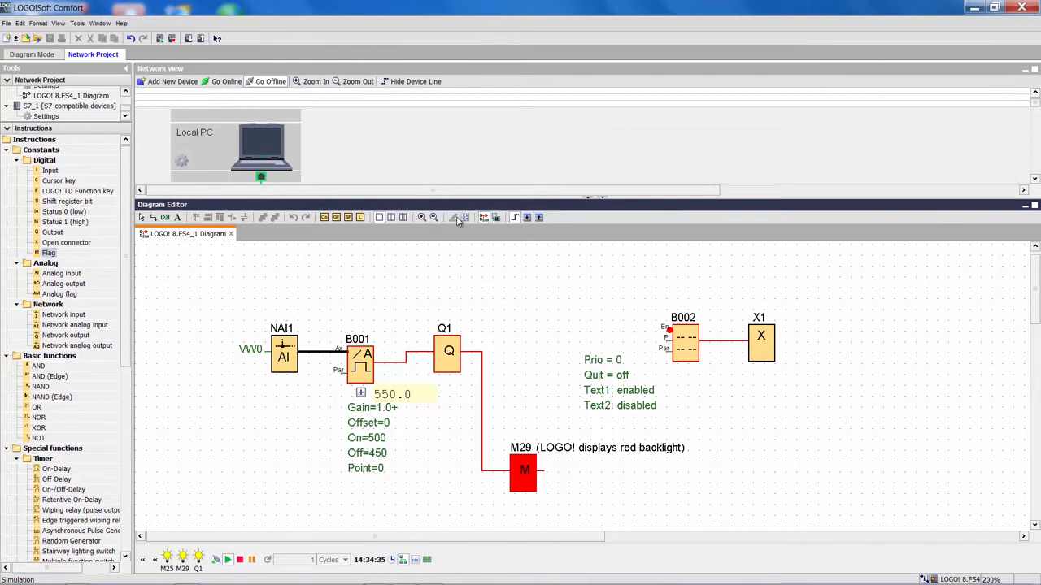
click(485, 218)
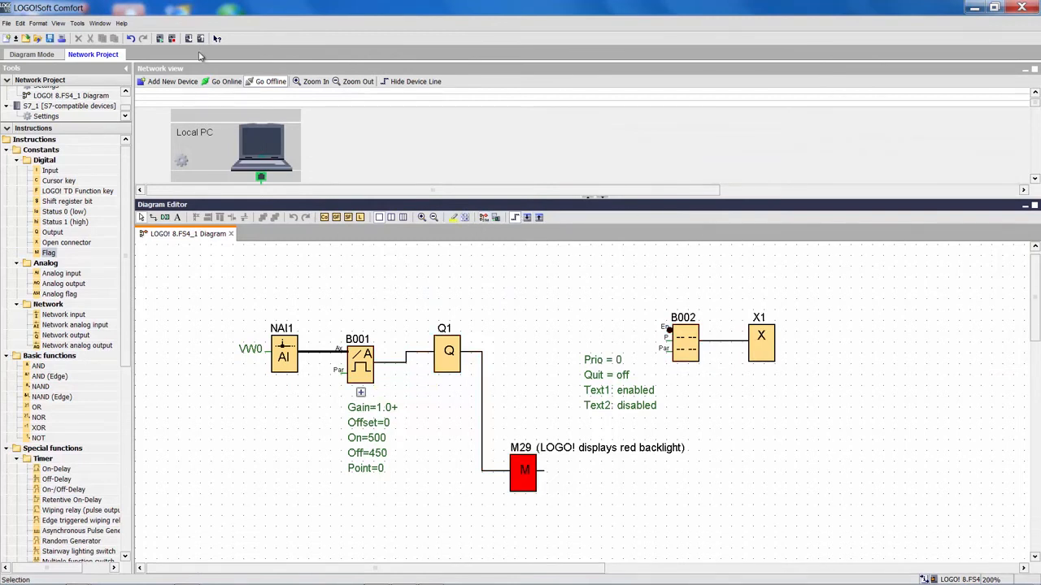
- Download the program over Ethernet to the LOGO! device at 192.168.0.3, accepting the follow-up prompts
key(ctrl+d)
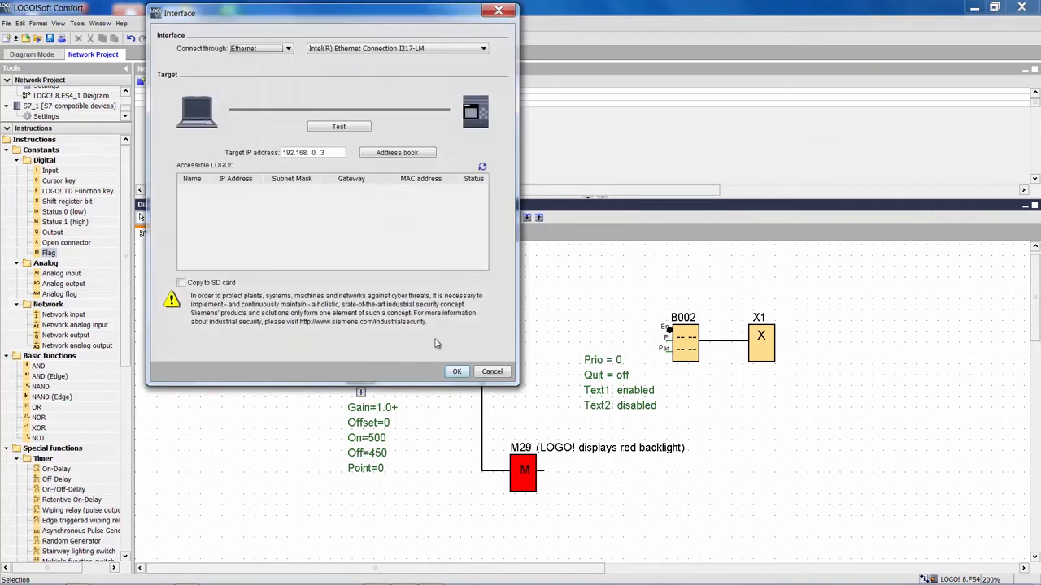
click(457, 373)
click(494, 328)
click(495, 314)
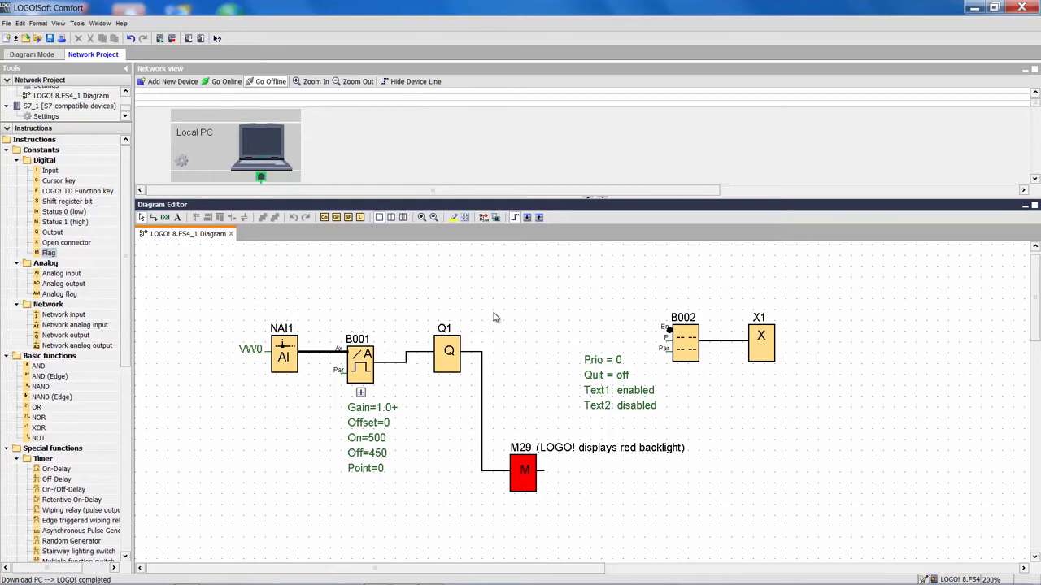
- Start the online test and show the synchronized message text alongside the data table
click(496, 217)
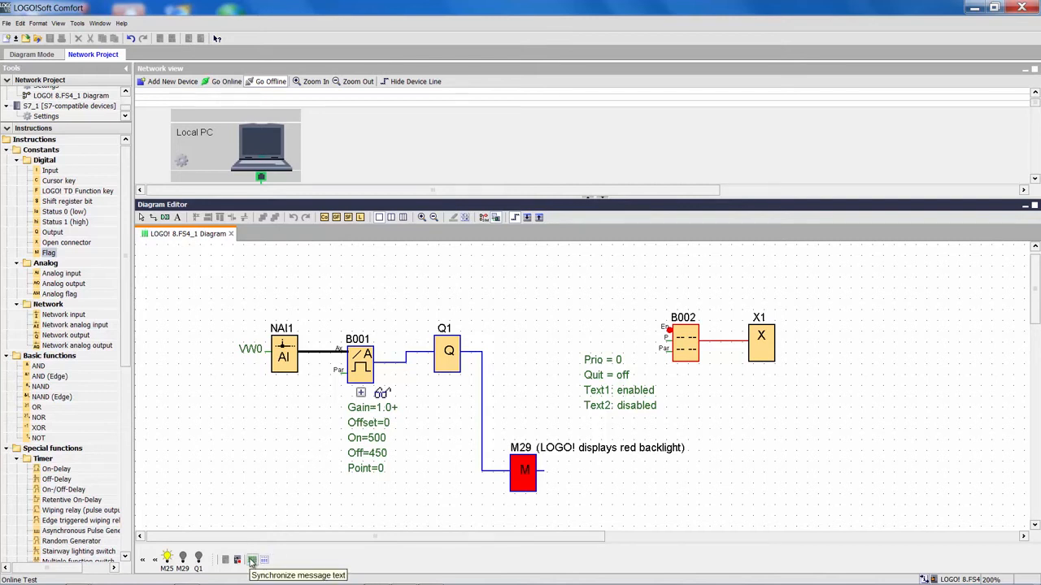
click(252, 561)
drag(712, 349, 804, 123)
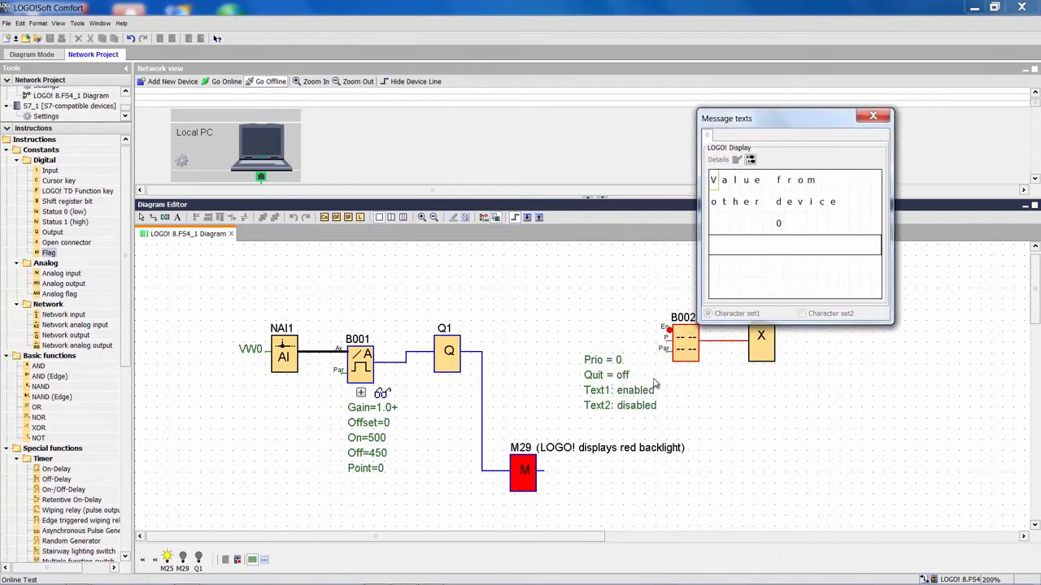
click(264, 567)
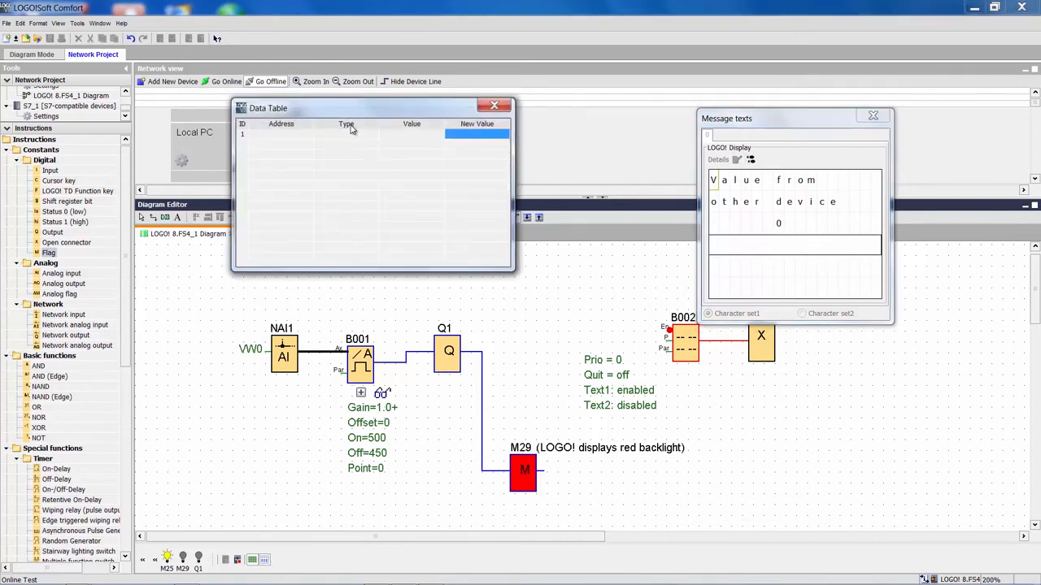
drag(348, 107, 427, 124)
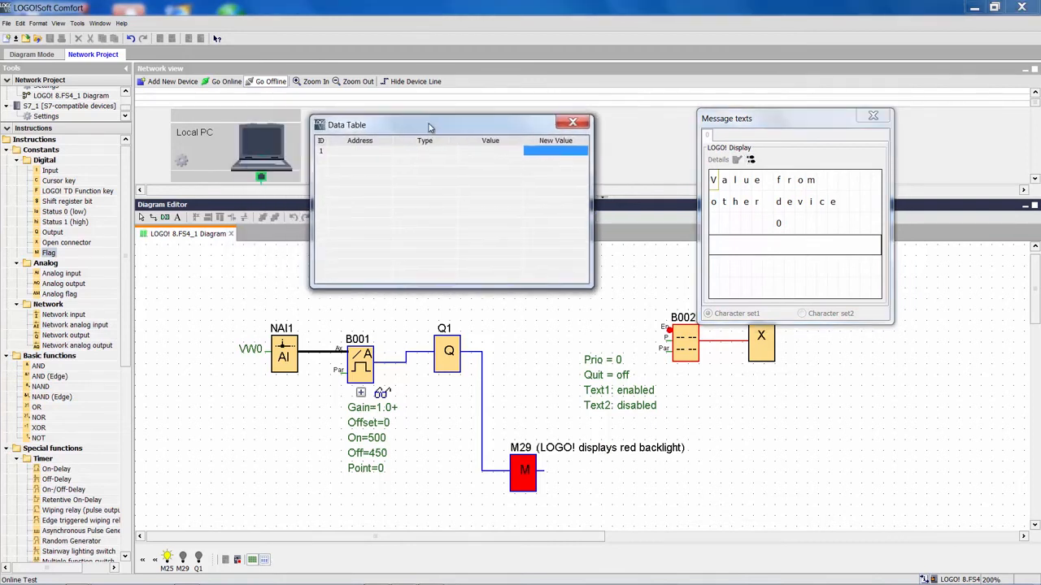
- Add address VW0 to the online test data table and set its new value to 250
click(367, 153)
click(369, 153)
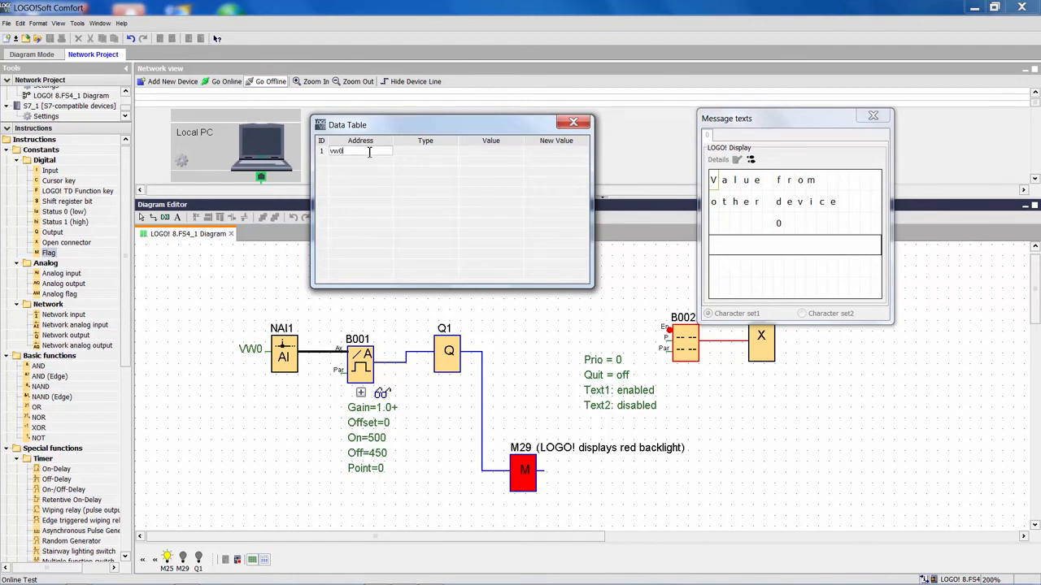
key(Return)
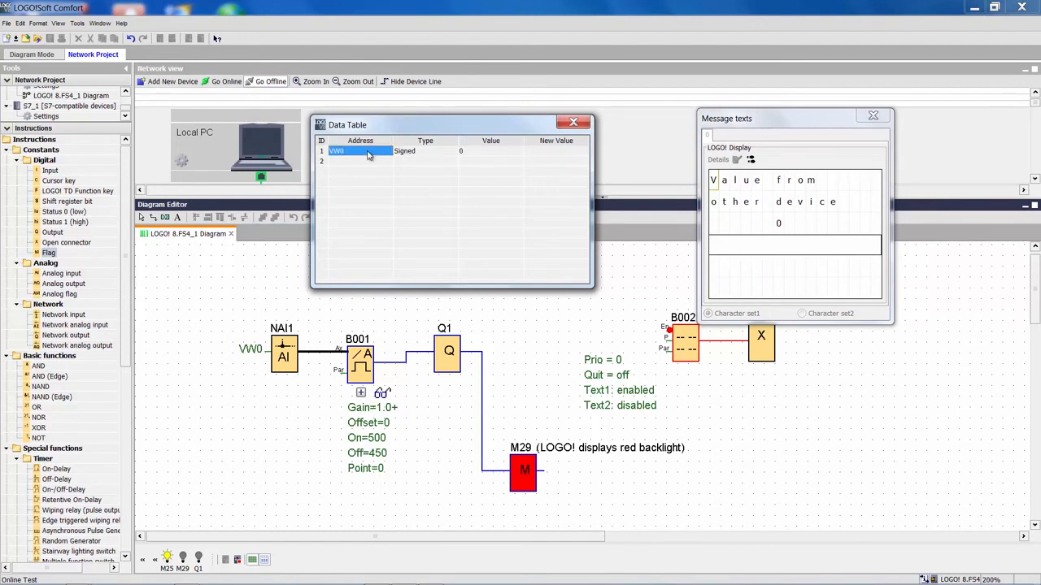
double_click(554, 152)
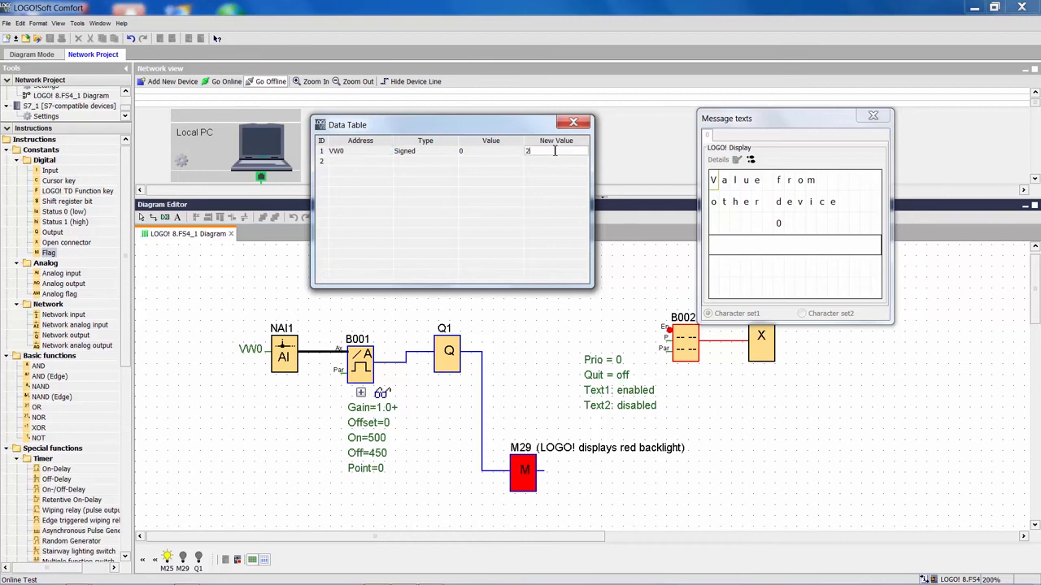
key(Return)
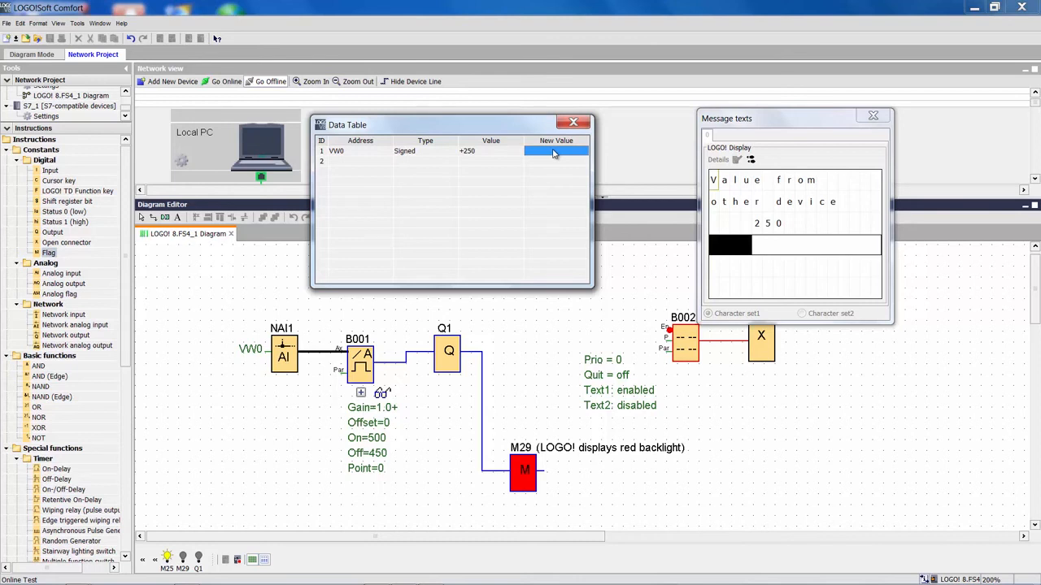
- Set the new value of VW0 to 550 in the online test data table
click(711, 275)
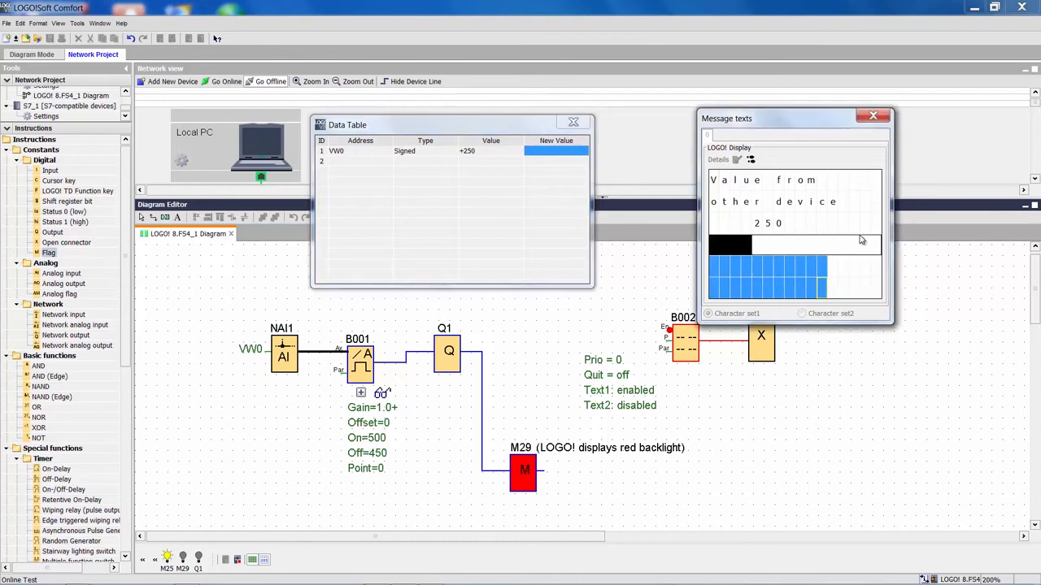
click(812, 180)
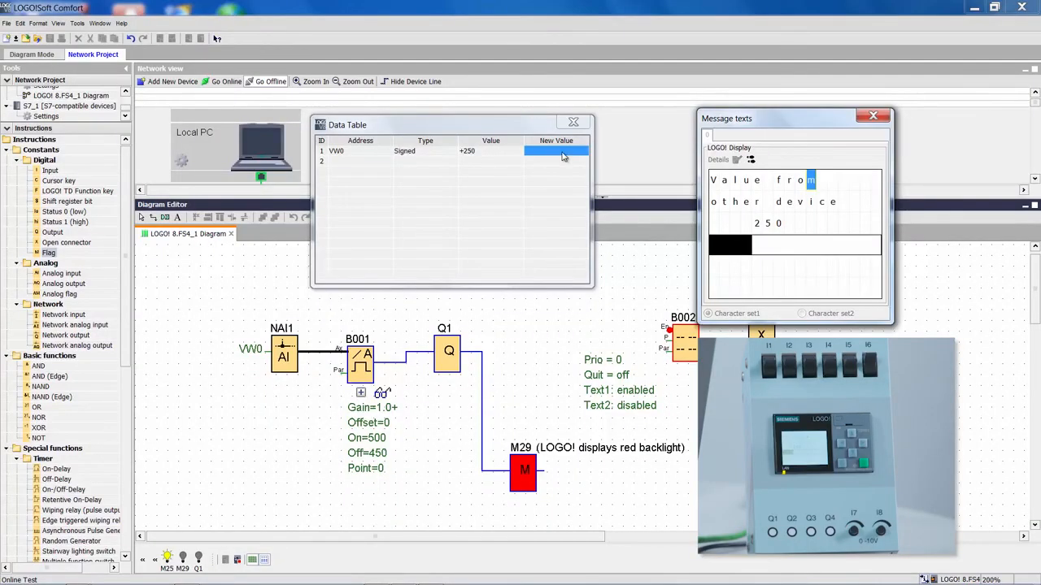
click(564, 153)
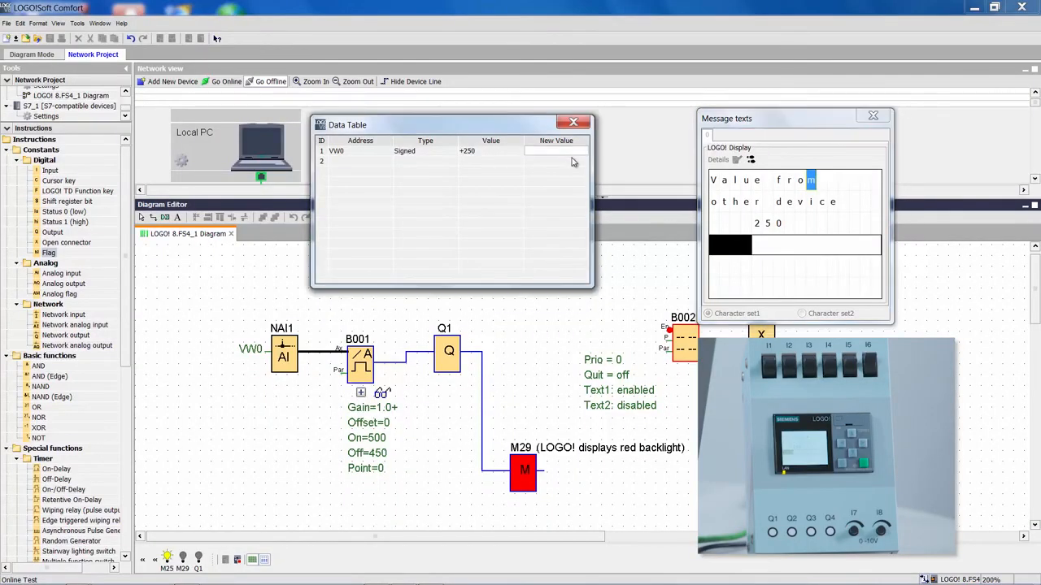
key(Return)
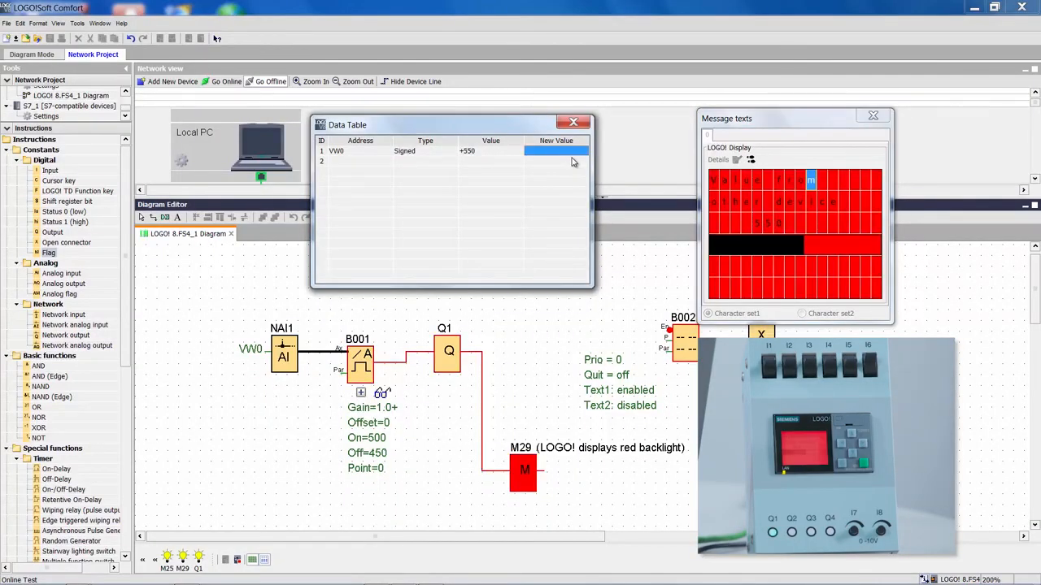